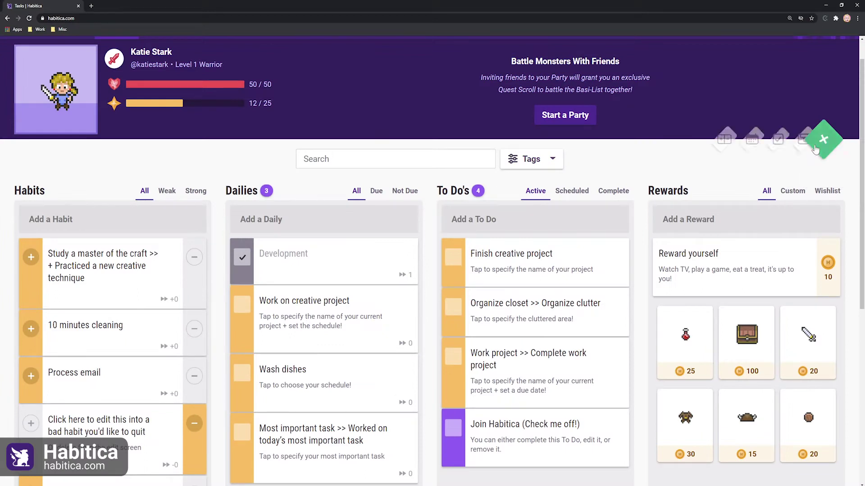
# Hatch the Flying Pig egg with the hatching potion into a Golden Flying Pig, then view achievements
pyautogui.click(823, 142)
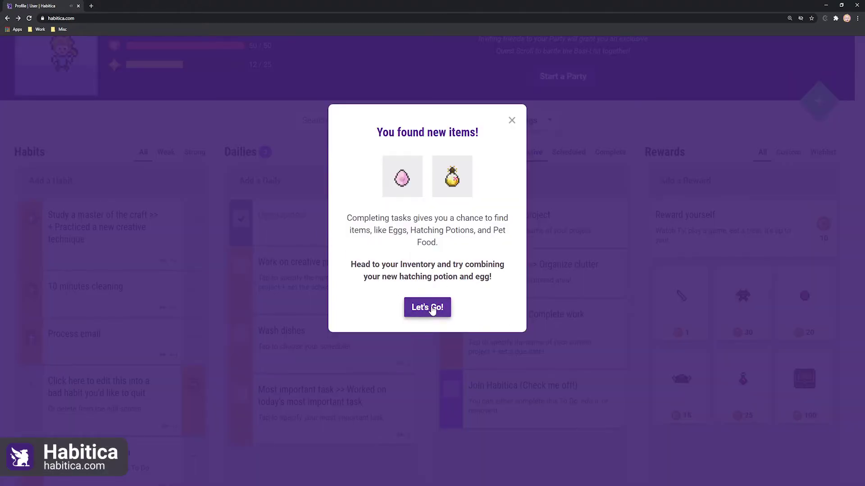
pyautogui.click(432, 310)
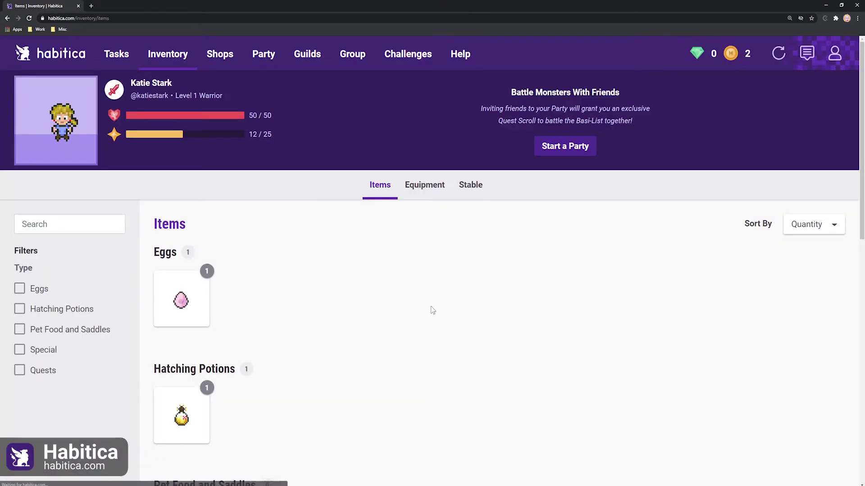
pyautogui.click(181, 302)
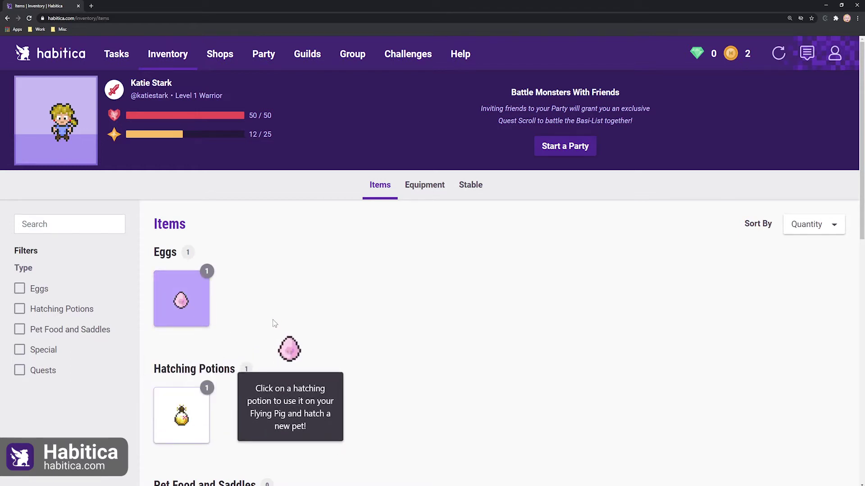
pyautogui.click(182, 398)
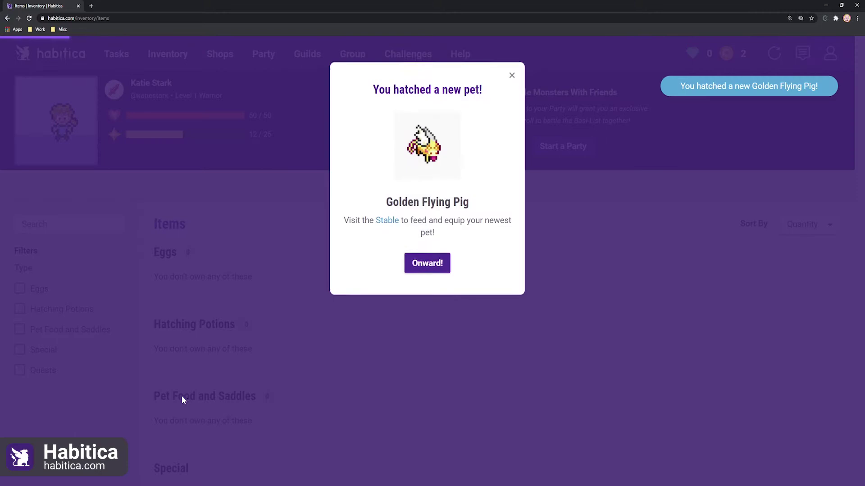
pyautogui.click(427, 267)
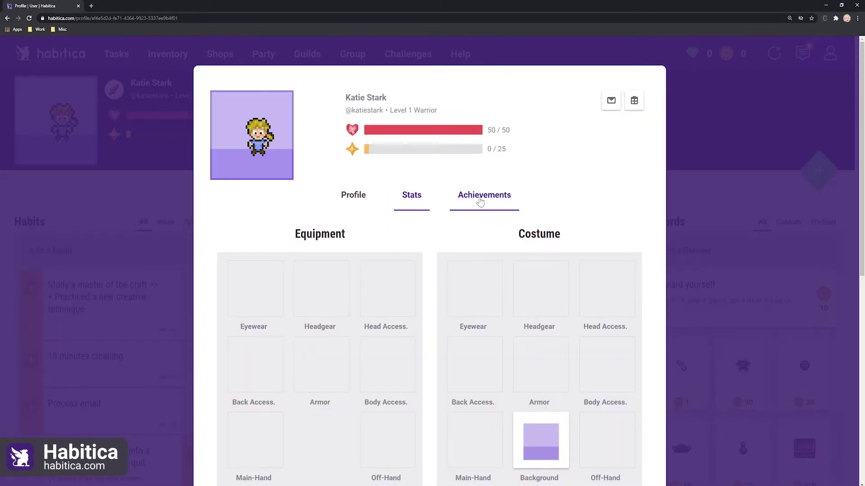
pyautogui.click(482, 203)
pyautogui.scroll(-4, 589, 220)
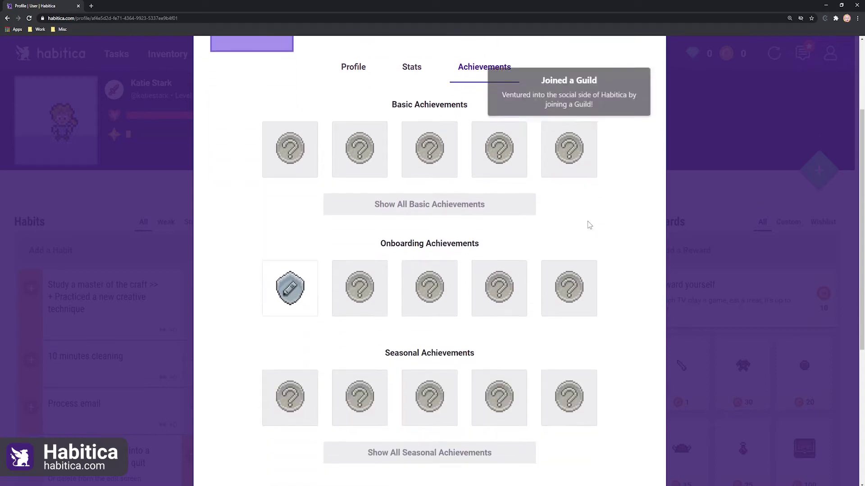
pyautogui.scroll(4, 589, 219)
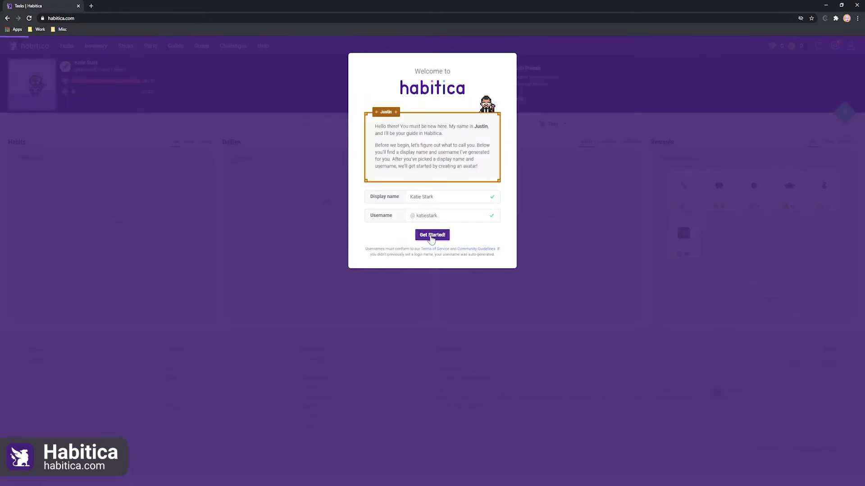
# Accept the suggested name, finish onboarding, and add a Development daily
pyautogui.click(431, 236)
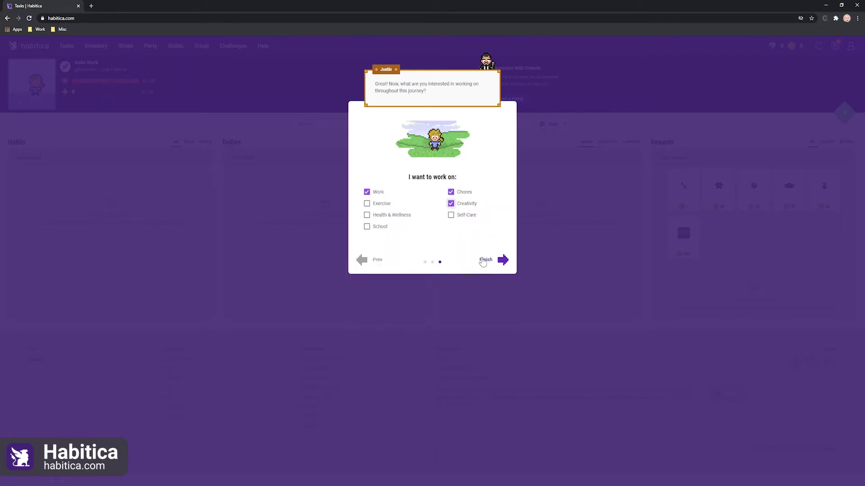
pyautogui.click(484, 260)
pyautogui.write('Development')
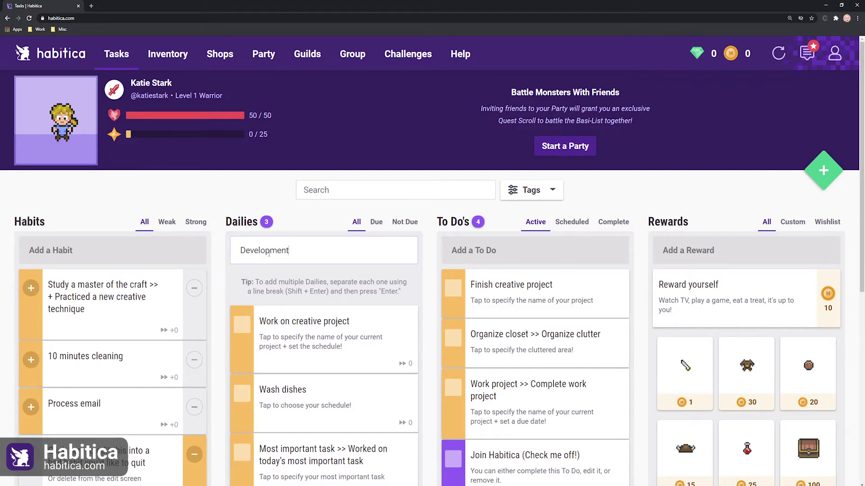
pyautogui.press('Return')
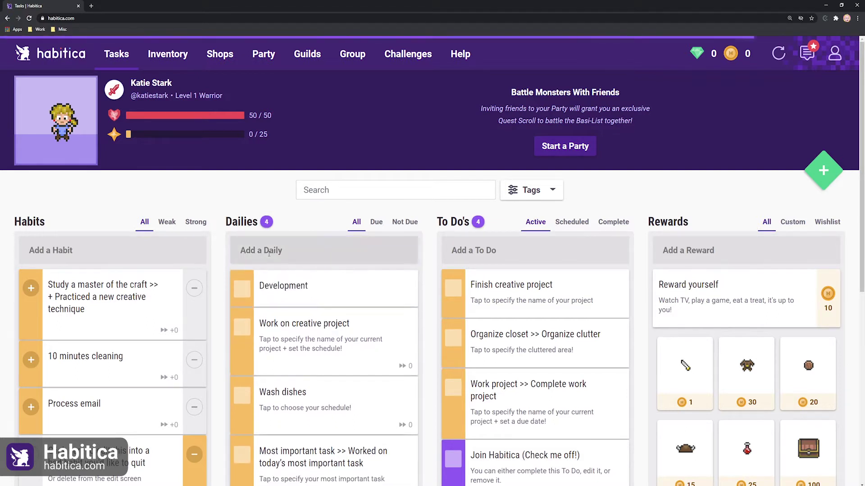
# Check off the Marketing daily to reach Level 2
pyautogui.click(294, 292)
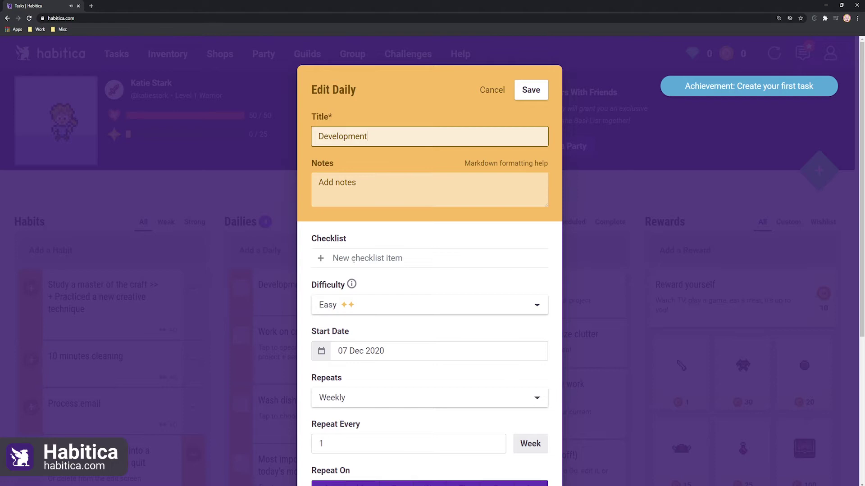
pyautogui.press('Return')
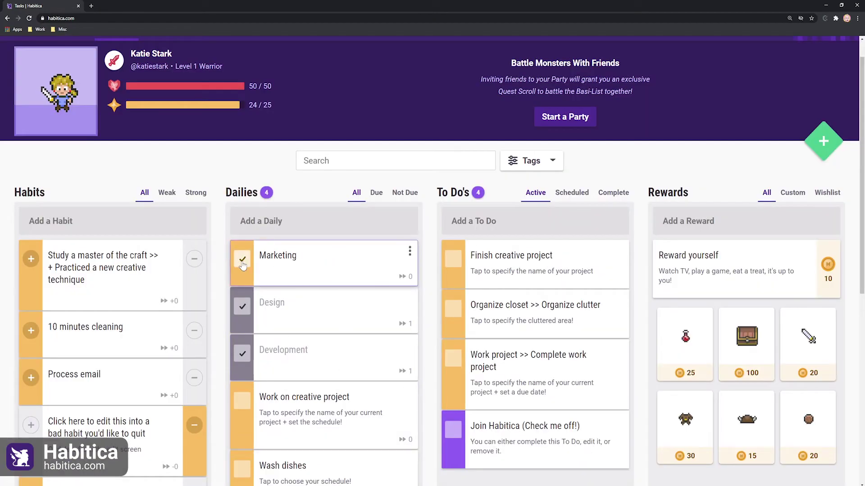
pyautogui.click(242, 263)
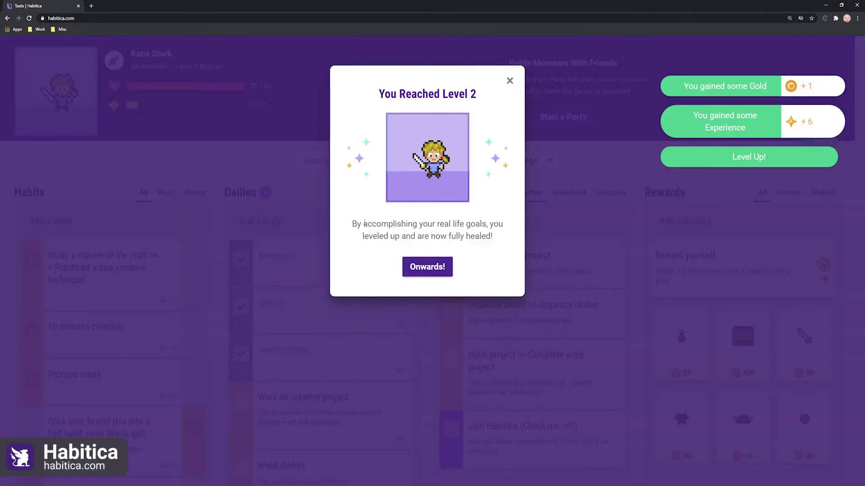
pyautogui.click(426, 268)
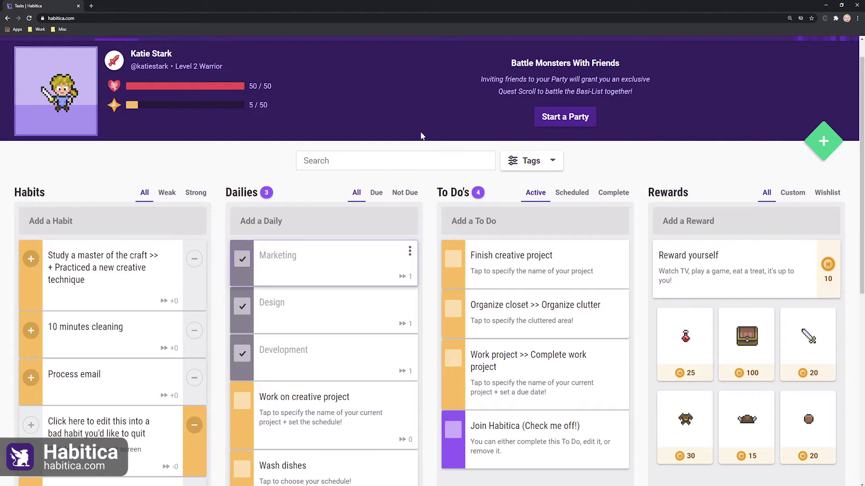
pyautogui.scroll(1, 421, 131)
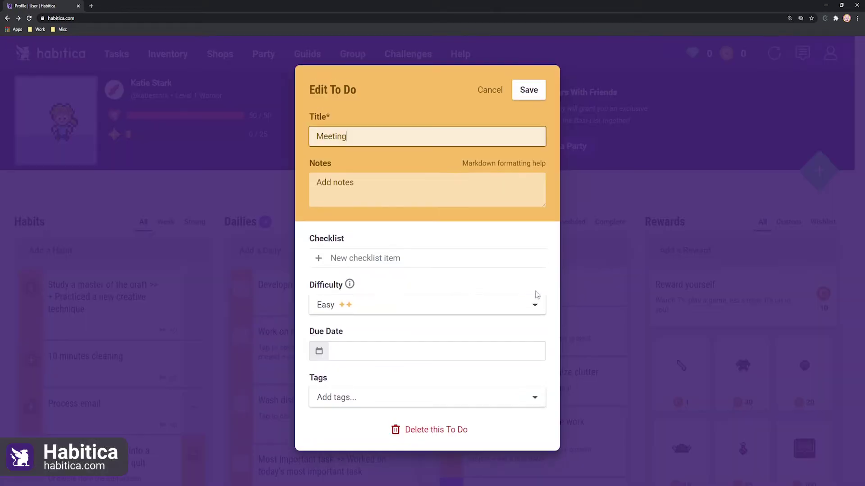
# Set the Meeting to-do's due date to December 7, 2020
pyautogui.click(356, 352)
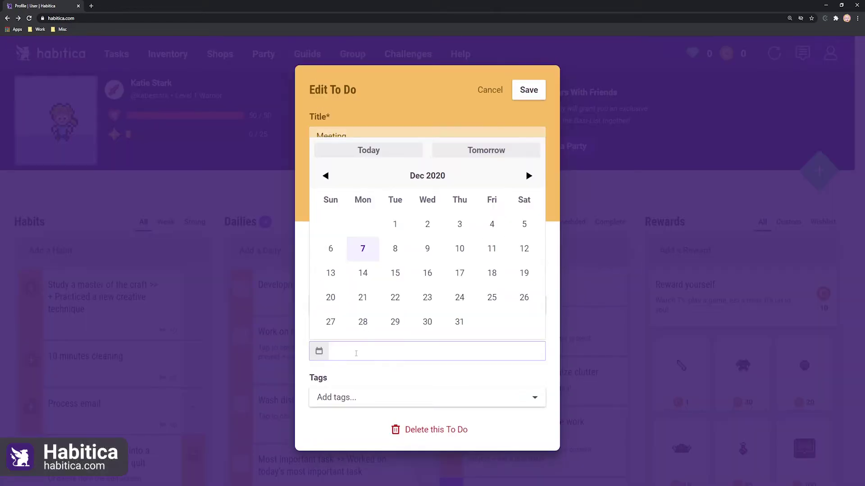
pyautogui.click(365, 253)
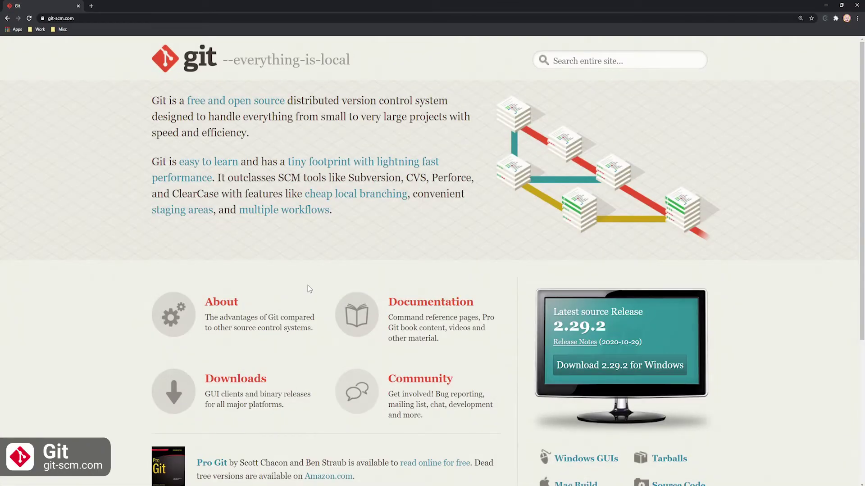
pyautogui.scroll(-2, 606, 263)
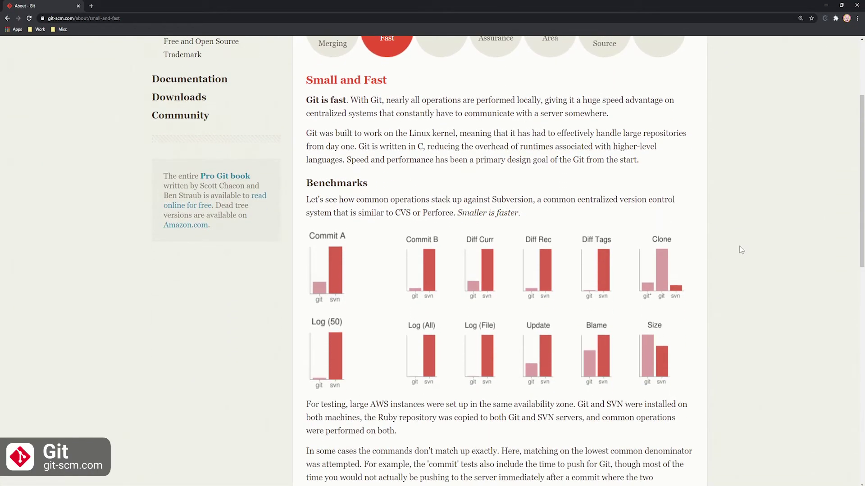
pyautogui.scroll(-2, 739, 246)
pyautogui.scroll(-2, 739, 250)
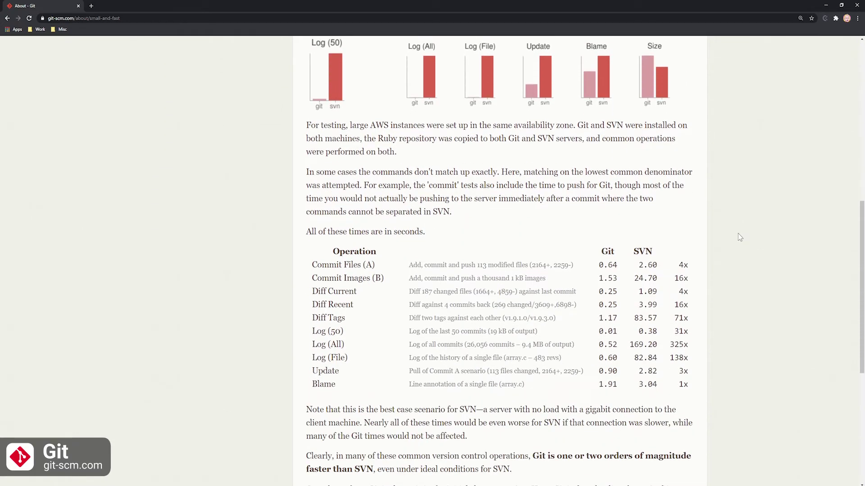
pyautogui.scroll(-2, 739, 237)
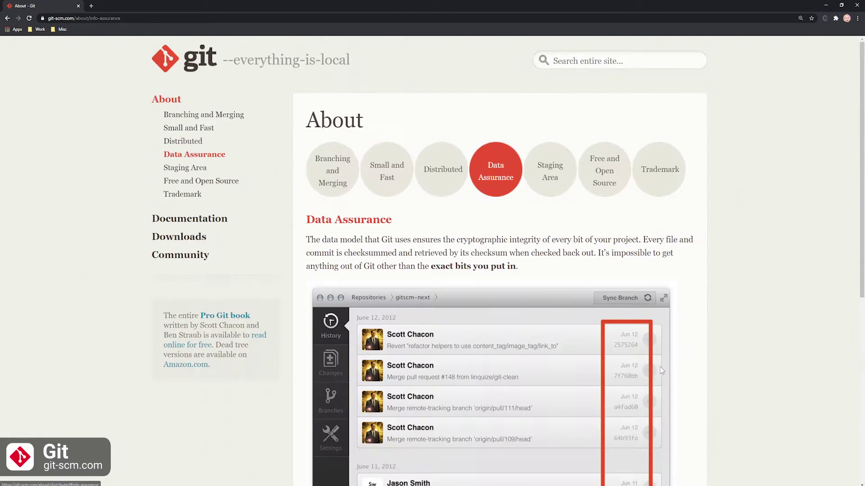
pyautogui.scroll(-2, 766, 251)
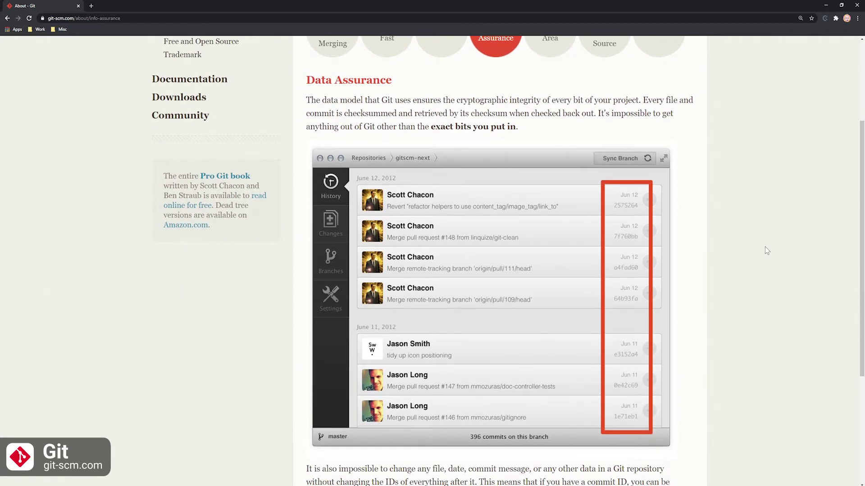
pyautogui.scroll(-3, 766, 251)
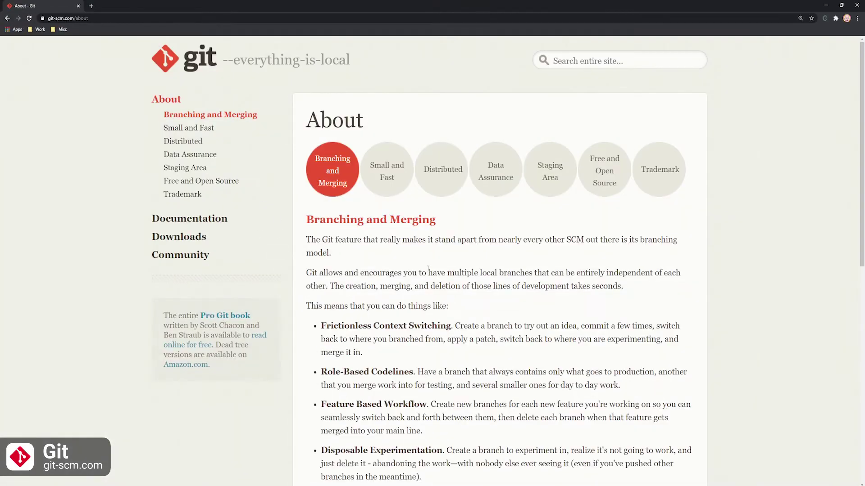
pyautogui.scroll(-2, 429, 268)
pyautogui.scroll(-2, 621, 216)
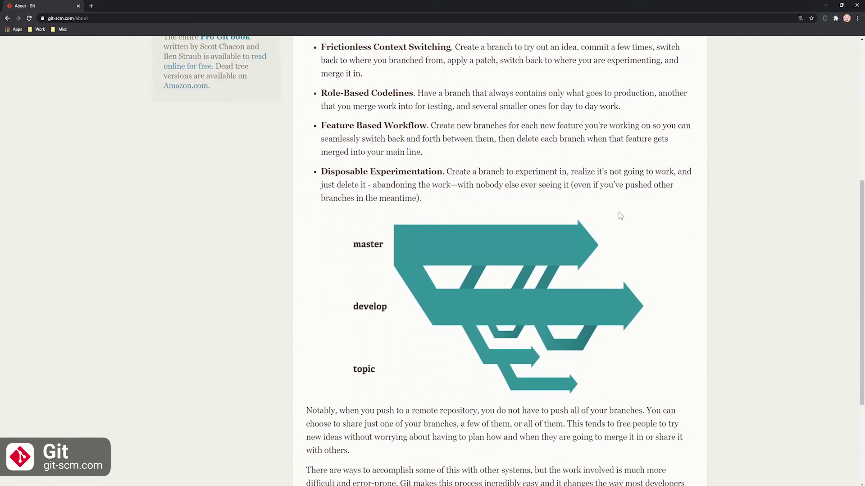
pyautogui.scroll(-2, 621, 216)
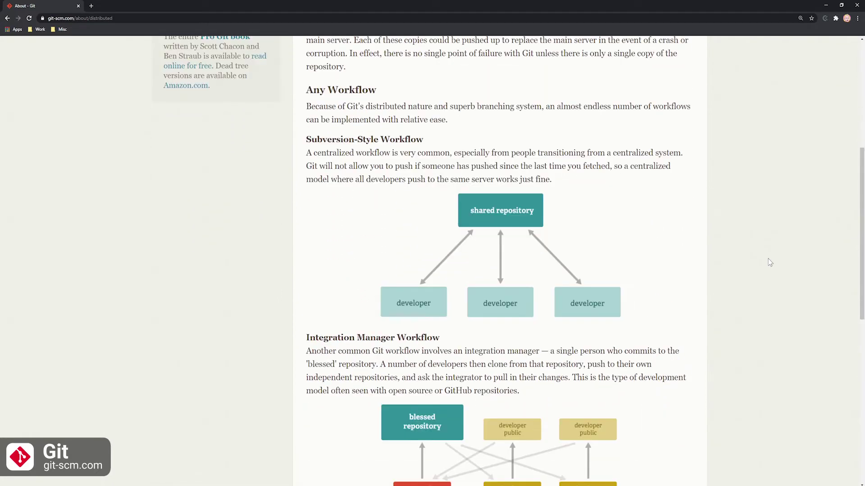
pyautogui.scroll(-1, 769, 263)
pyautogui.scroll(-2, 768, 262)
pyautogui.scroll(-2, 769, 262)
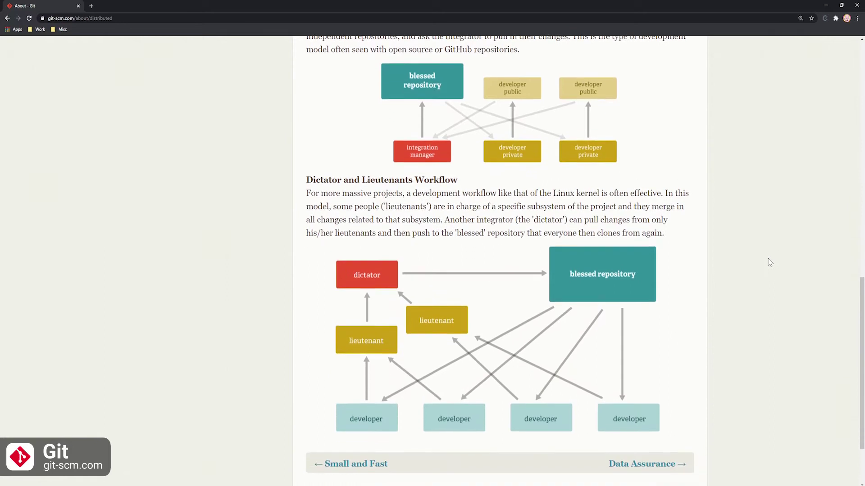
pyautogui.scroll(-1, 769, 262)
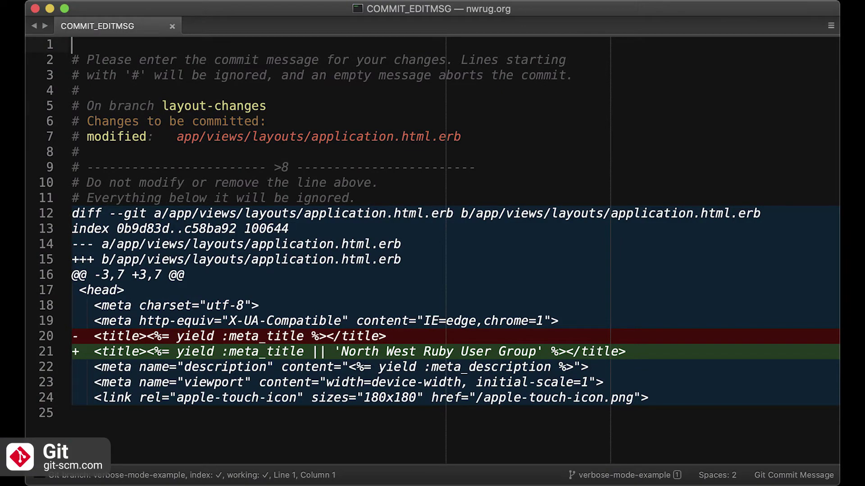
pyautogui.scroll(-1, 729, 265)
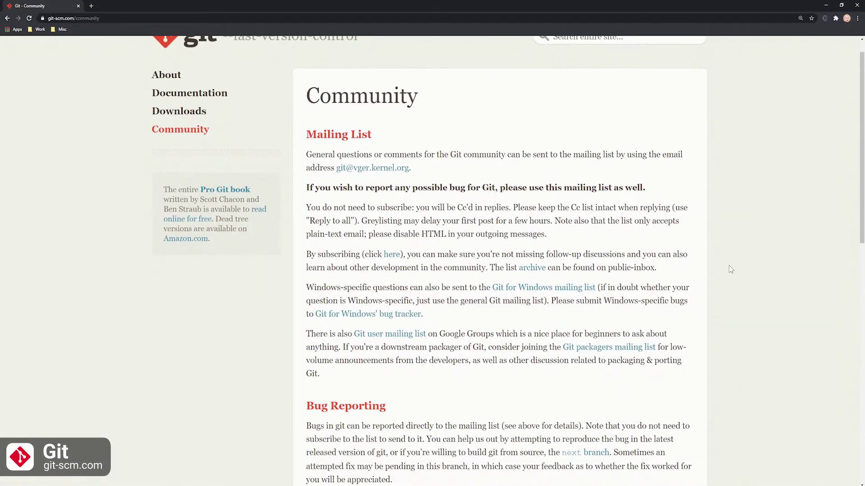
pyautogui.scroll(-2, 728, 265)
pyautogui.scroll(-2, 728, 266)
pyautogui.scroll(-3, 727, 267)
pyautogui.scroll(-2, 727, 266)
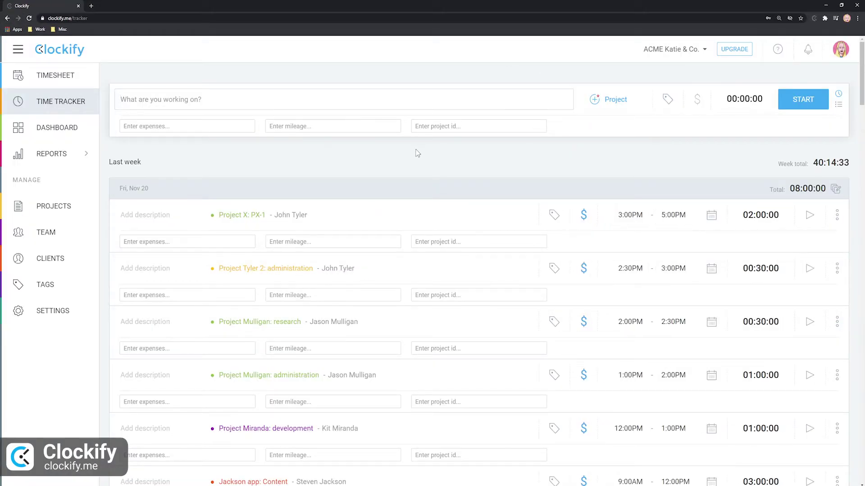
# Start and stop a Task XY timer assigned to Project Pond
pyautogui.click(230, 99)
pyautogui.write('Task XY')
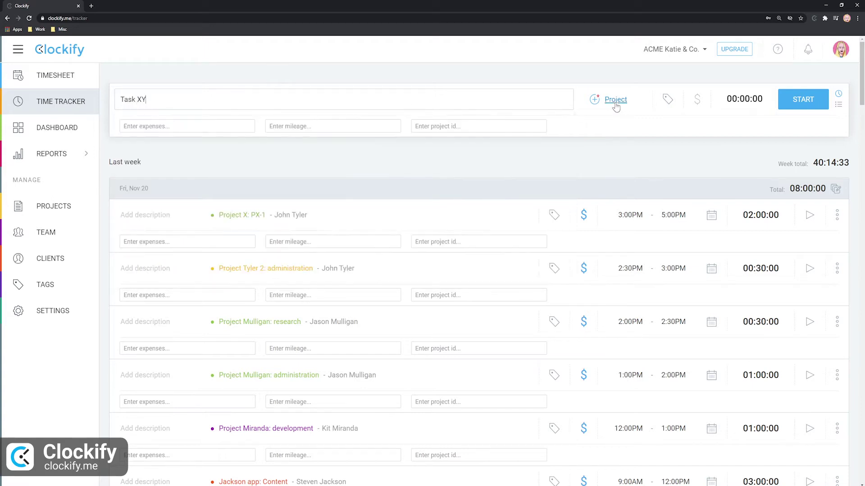
pyautogui.click(608, 100)
pyautogui.scroll(-3, 647, 274)
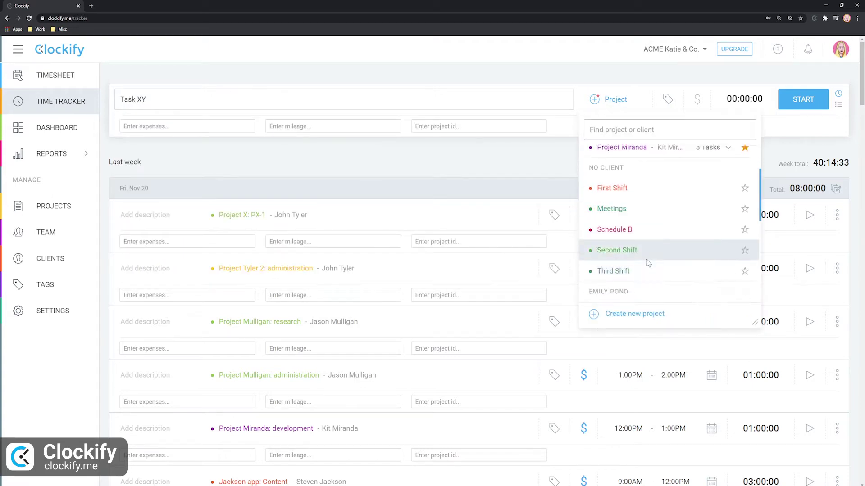
pyautogui.click(628, 276)
pyautogui.click(803, 99)
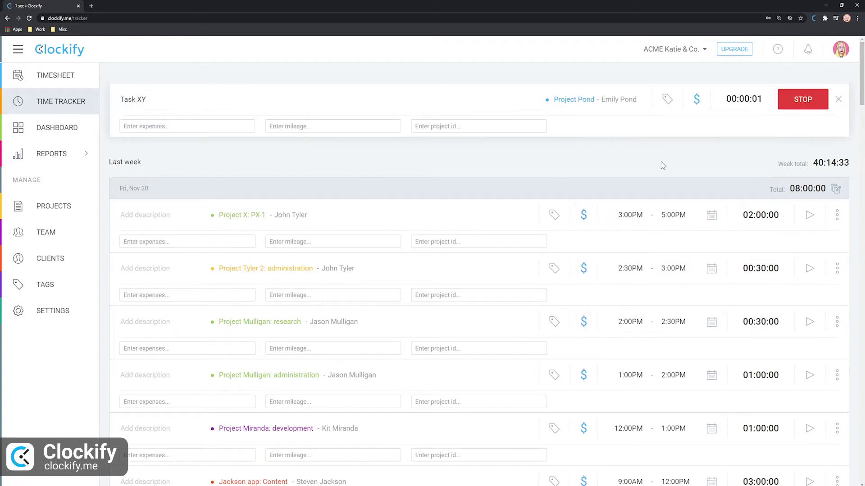
pyautogui.click(803, 99)
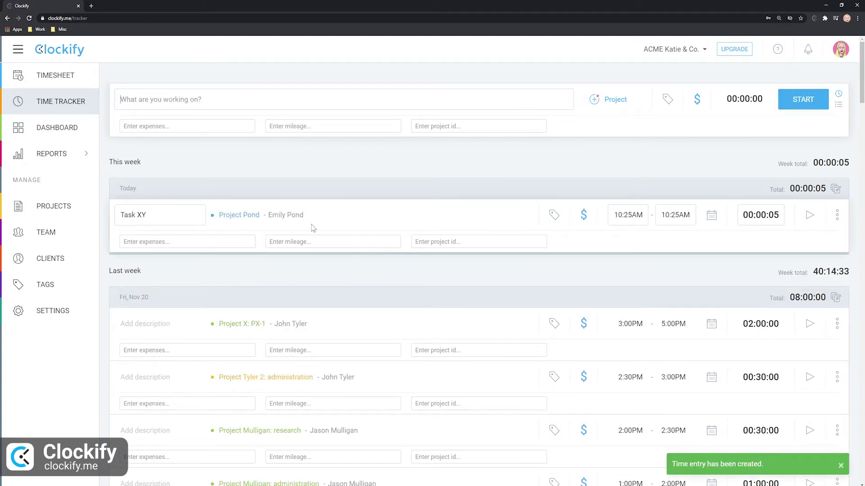
# Move the entry to Pond's content task, tag it back-end, and rename it Task XY
pyautogui.click(249, 215)
pyautogui.scroll(-3, 348, 373)
pyautogui.scroll(-2, 360, 392)
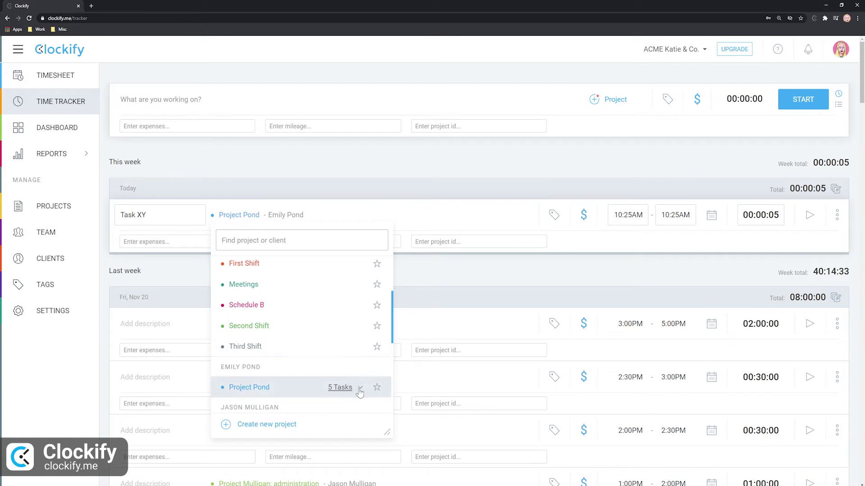
pyautogui.click(360, 389)
pyautogui.click(324, 357)
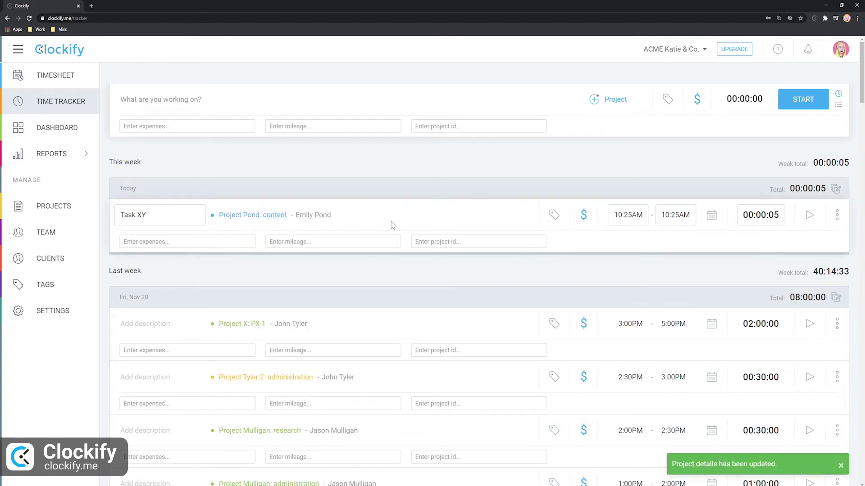
pyautogui.click(553, 216)
pyautogui.click(433, 297)
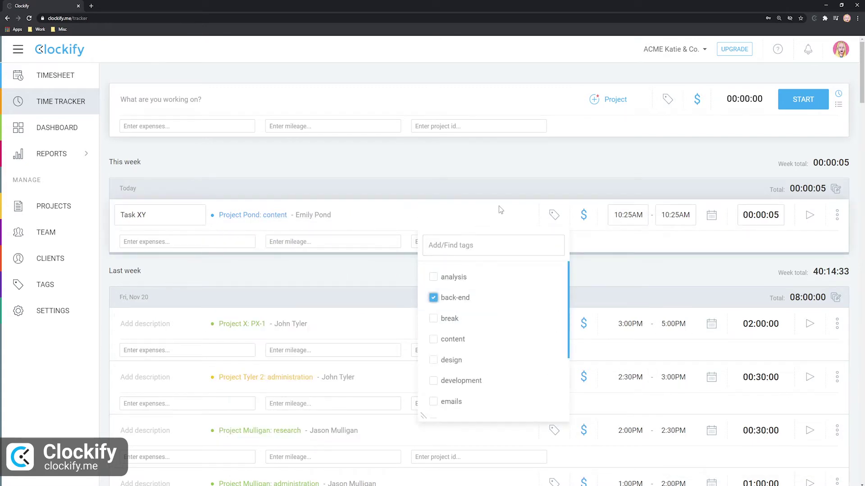
pyautogui.click(585, 217)
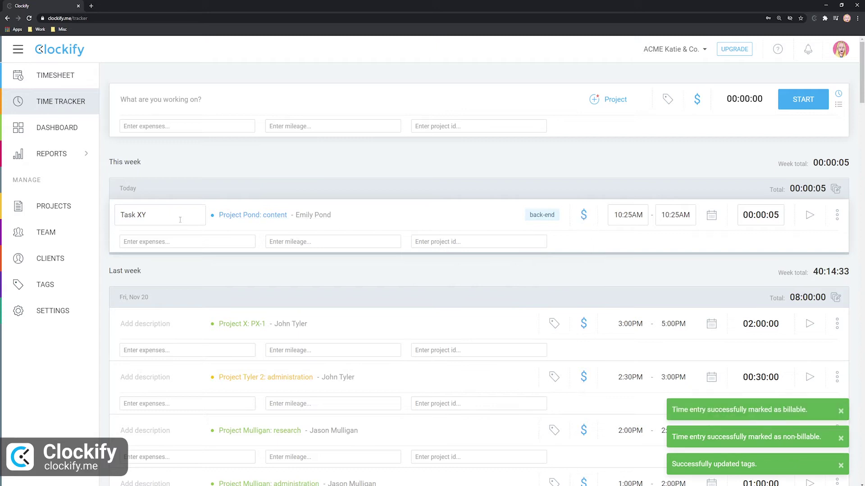
pyautogui.press('BackSpace')
pyautogui.click(437, 213)
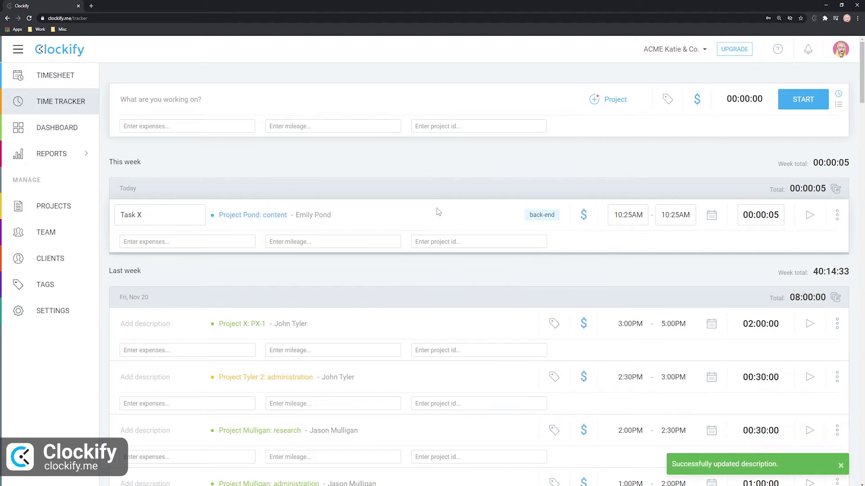
# Resume and stop the Task XY timer, then switch to manual time entry
pyautogui.click(808, 216)
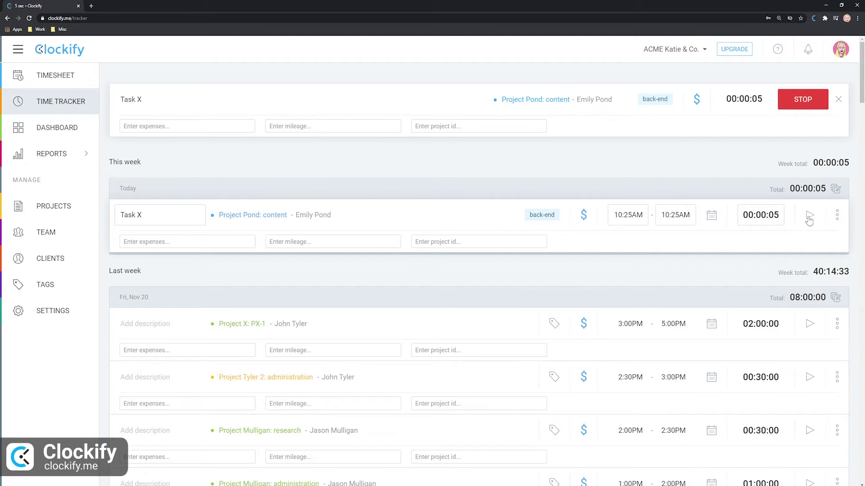
pyautogui.click(804, 99)
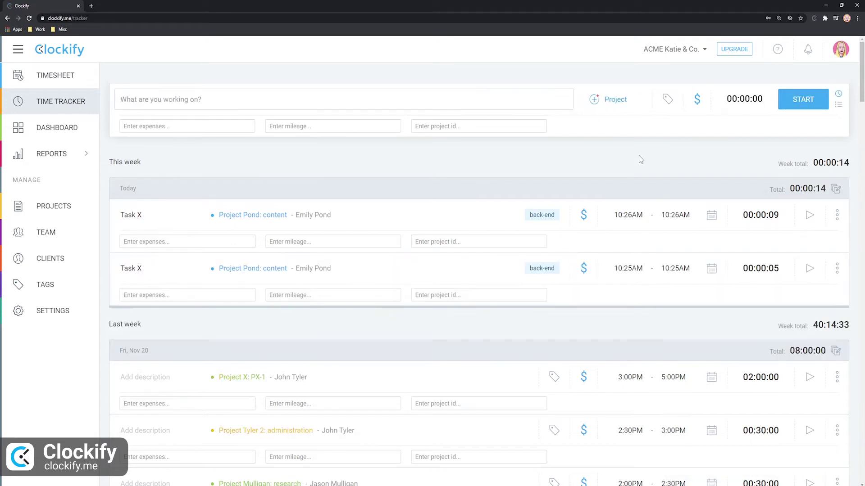
pyautogui.click(838, 106)
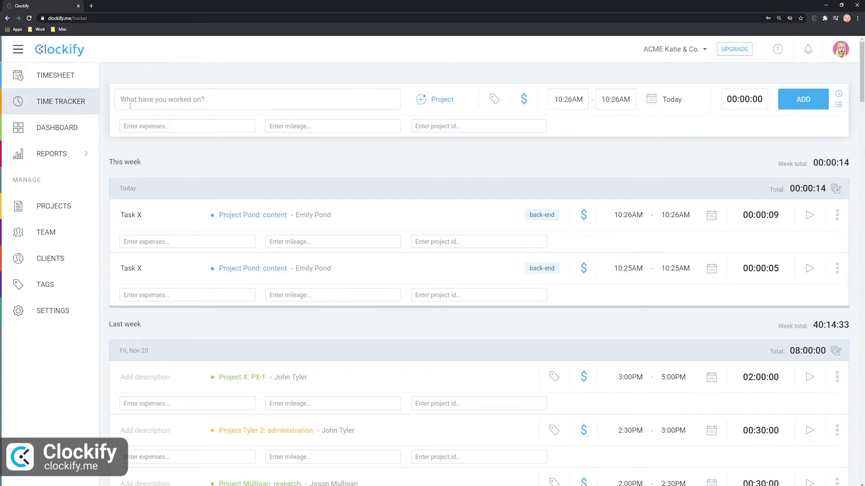
pyautogui.click(157, 100)
pyautogui.write('De')
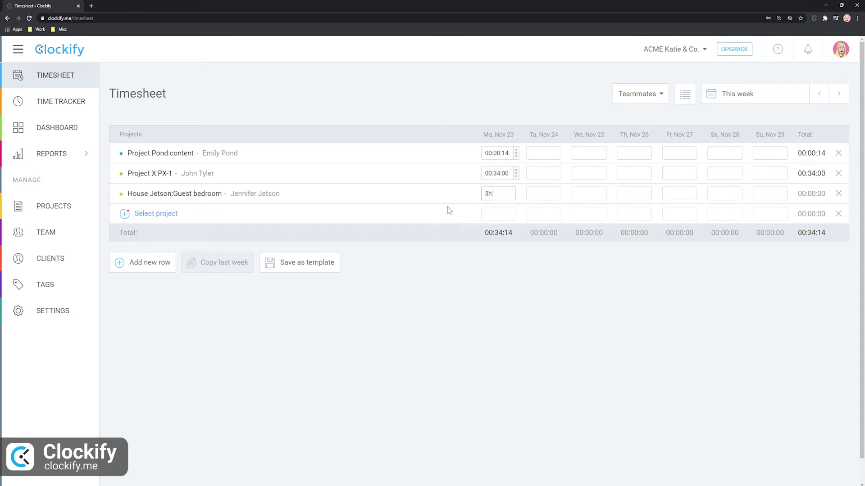
# Log 3h for Guest bedroom on Mon, Nov 23, then view summary report grouping options
pyautogui.click(446, 218)
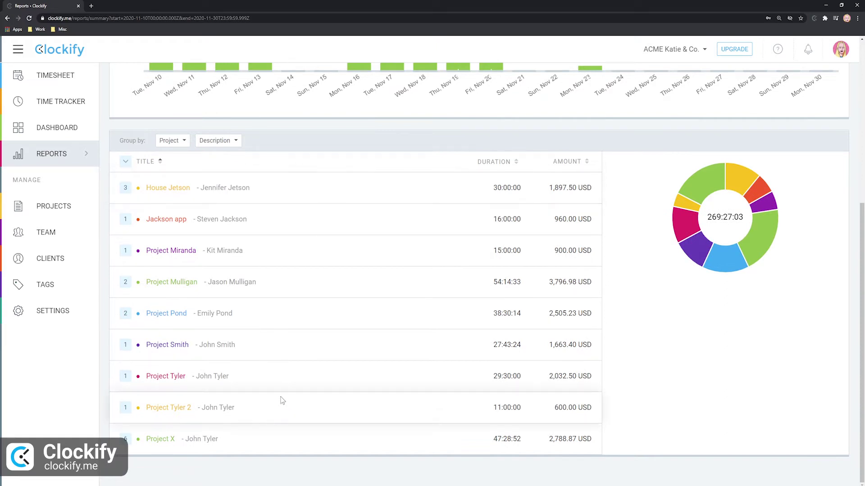
pyautogui.click(170, 141)
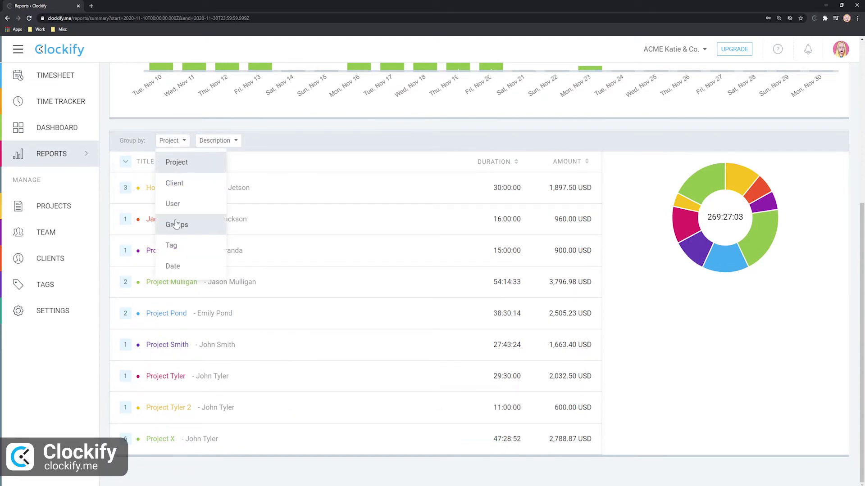
pyautogui.scroll(-1, 380, 253)
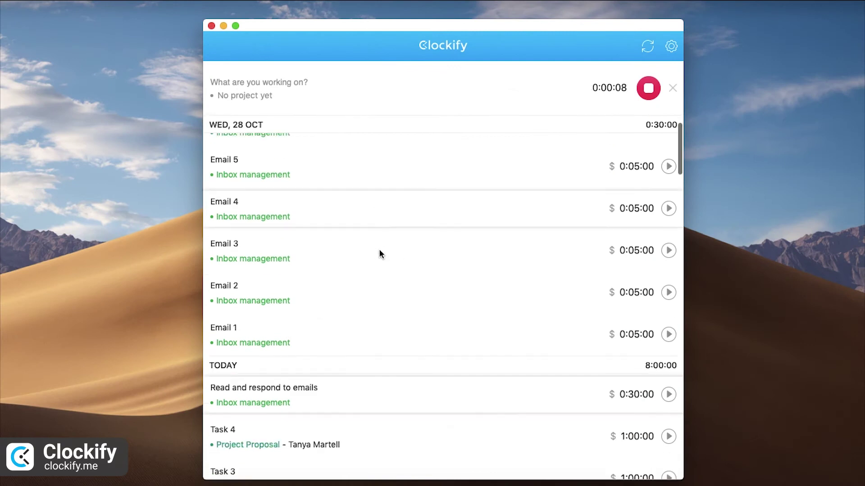
pyautogui.scroll(-3, 379, 253)
pyautogui.scroll(-2, 380, 253)
pyautogui.scroll(-1, 379, 254)
pyautogui.scroll(-3, 379, 253)
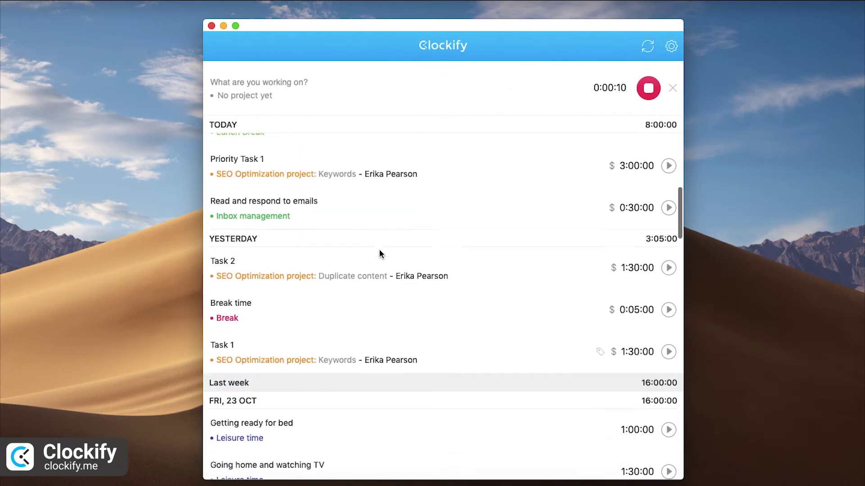
pyautogui.scroll(-1, 379, 254)
pyautogui.scroll(-3, 378, 253)
pyautogui.scroll(-3, 379, 253)
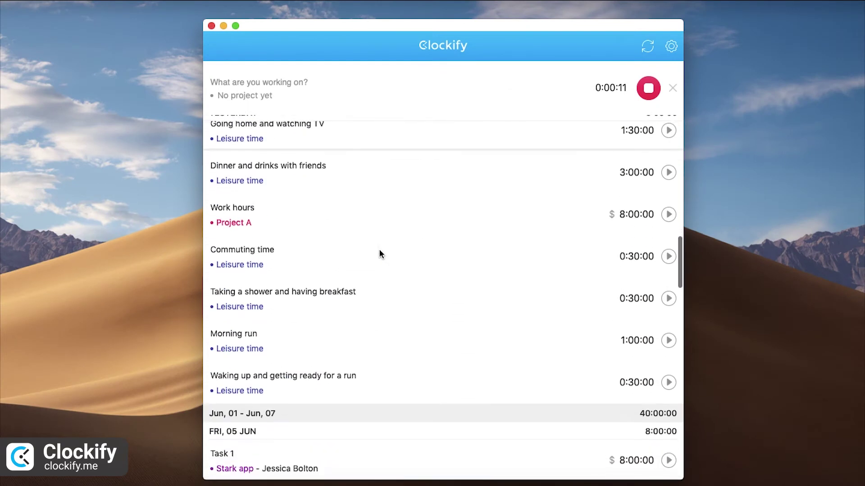
pyautogui.scroll(-2, 379, 253)
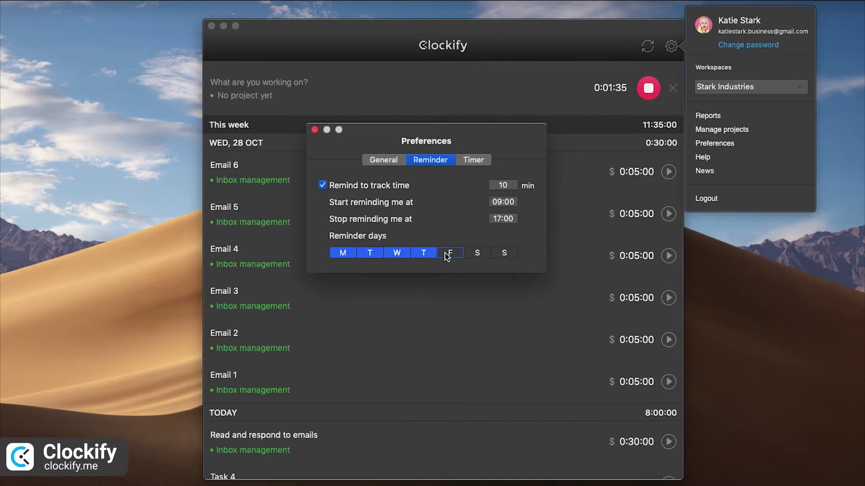
# Add Friday as a reminder day, then show the Timer preferences
pyautogui.click(449, 253)
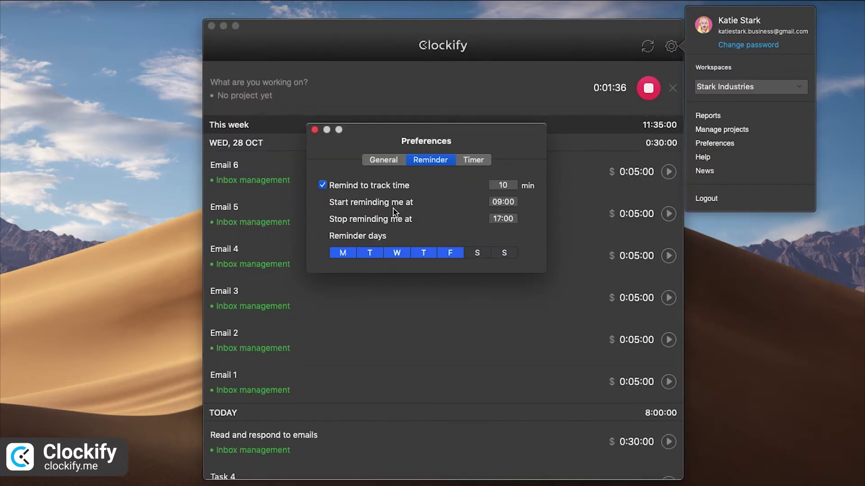
pyautogui.click(473, 162)
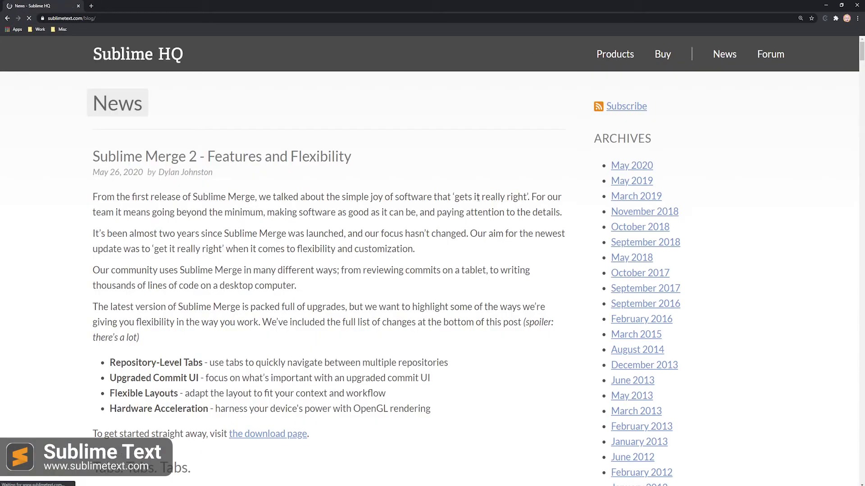
pyautogui.scroll(-5, 463, 198)
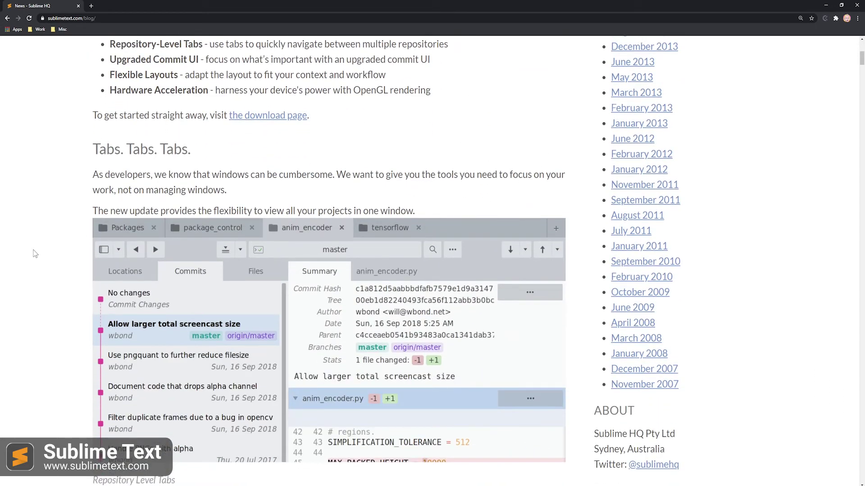
pyautogui.scroll(-2, 8, 241)
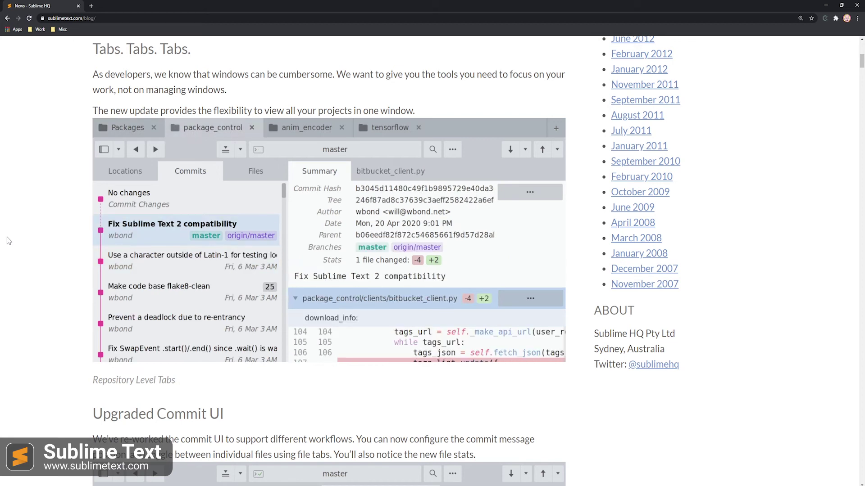
pyautogui.scroll(-5, 7, 237)
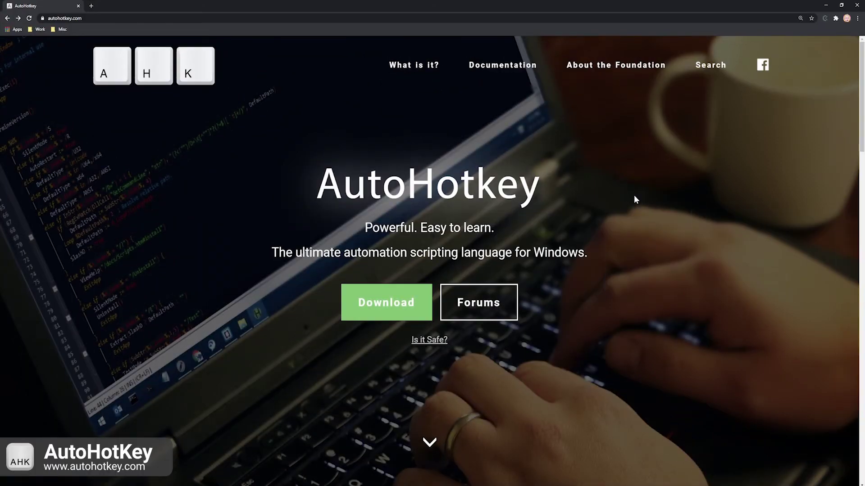
pyautogui.scroll(-2, 633, 199)
pyautogui.scroll(-2, 628, 200)
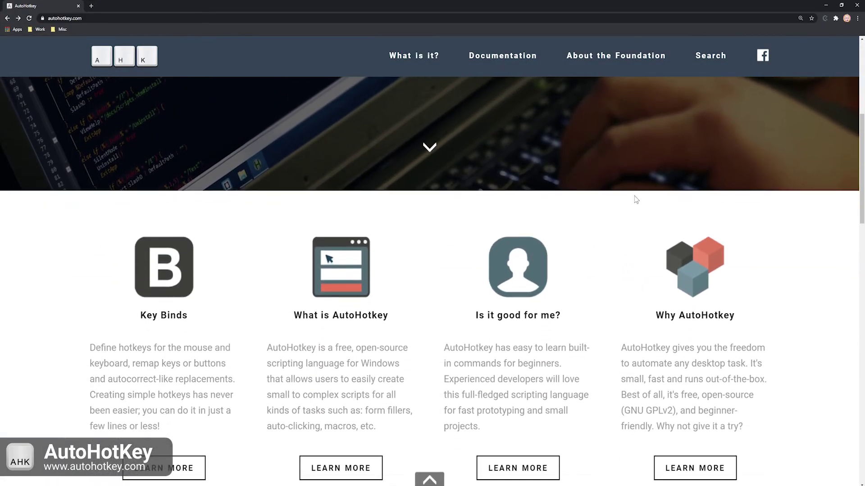
pyautogui.scroll(-1, 622, 201)
pyautogui.scroll(-1, 621, 200)
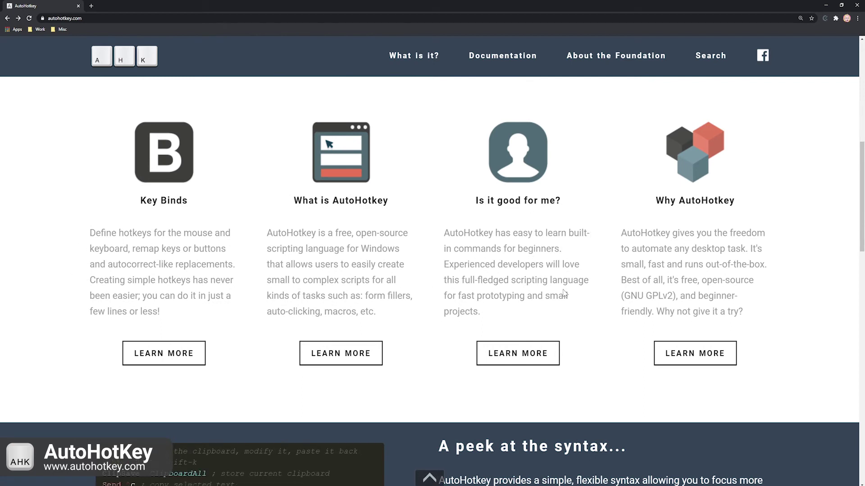
pyautogui.scroll(-2, 540, 292)
pyautogui.scroll(-1, 507, 292)
pyautogui.scroll(-1, 465, 293)
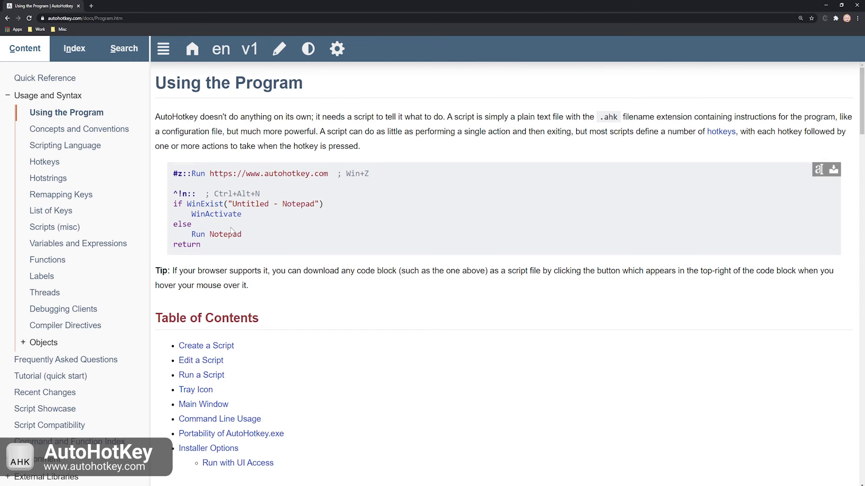
pyautogui.scroll(-3, 437, 208)
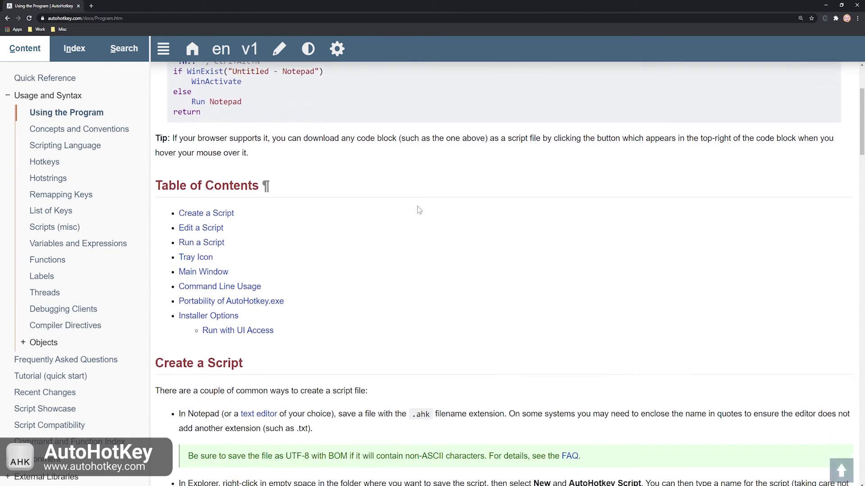
pyautogui.scroll(-3, 437, 207)
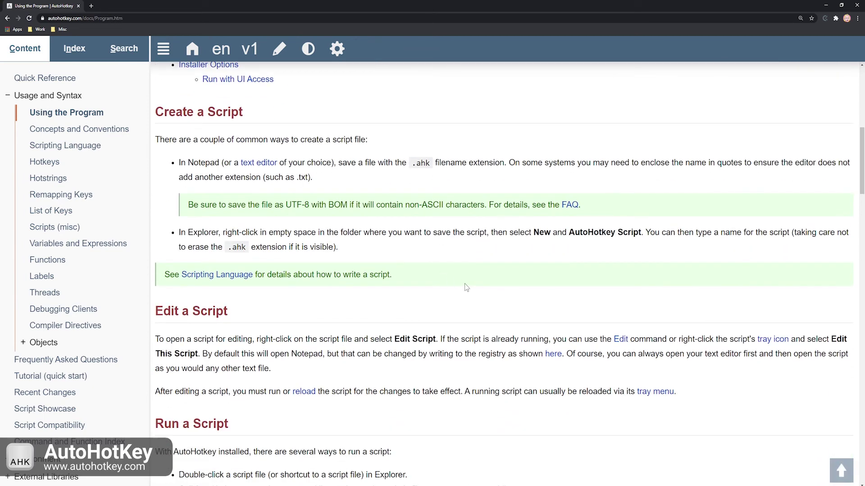
pyautogui.scroll(-3, 465, 284)
pyautogui.scroll(-1, 473, 282)
pyautogui.scroll(-3, 486, 280)
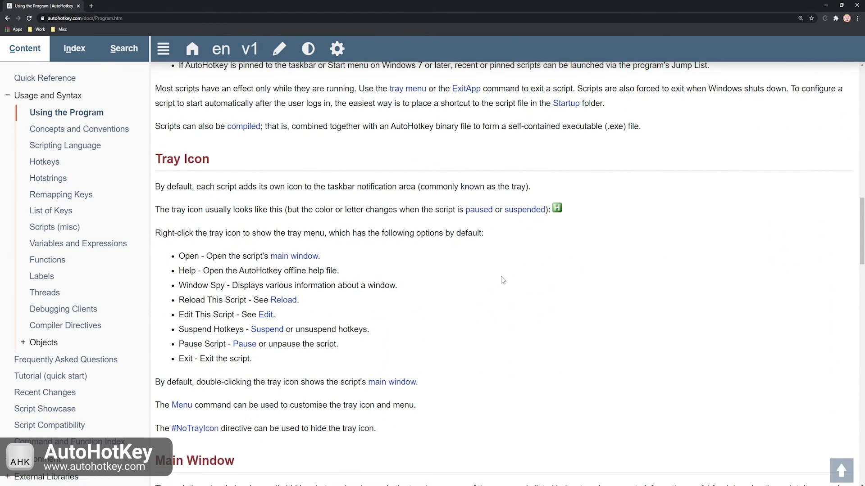
pyautogui.scroll(-2, 506, 276)
pyautogui.scroll(-2, 511, 270)
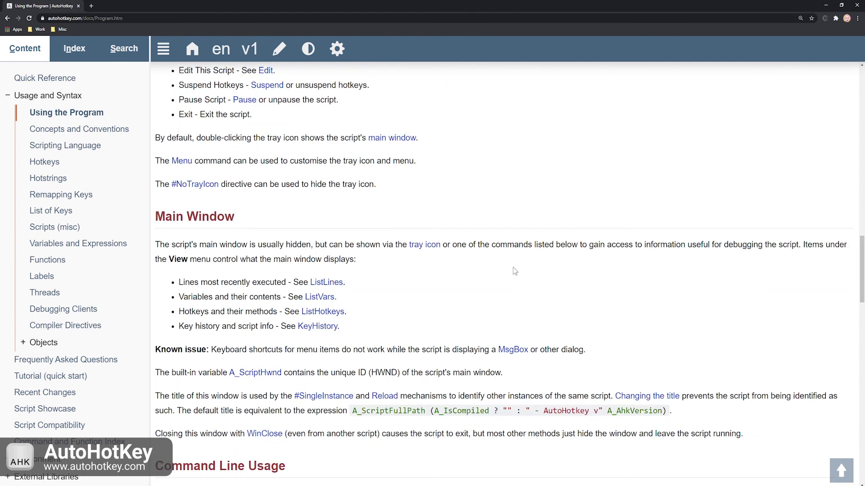
pyautogui.scroll(-3, 513, 271)
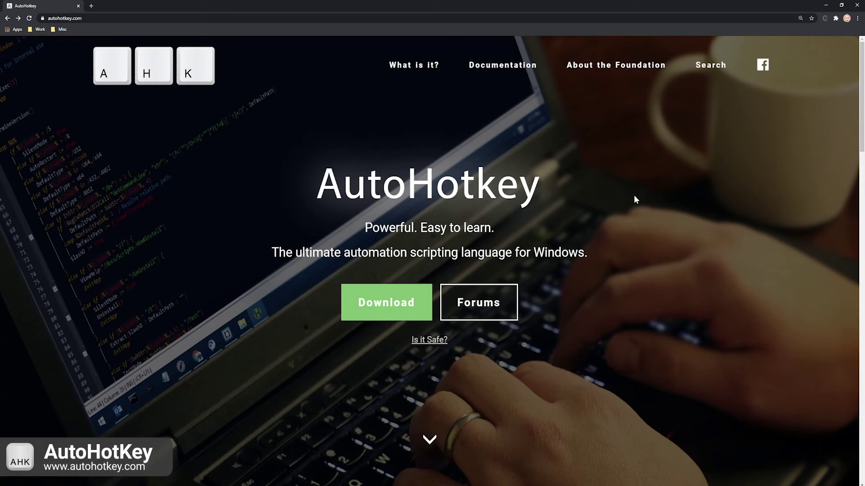
pyautogui.scroll(-1, 634, 196)
pyautogui.scroll(-2, 634, 196)
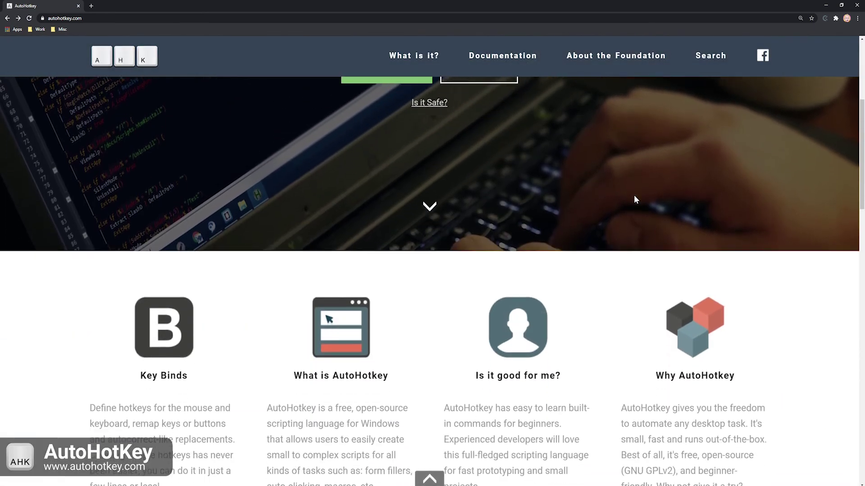
pyautogui.scroll(-2, 636, 199)
pyautogui.scroll(-1, 635, 200)
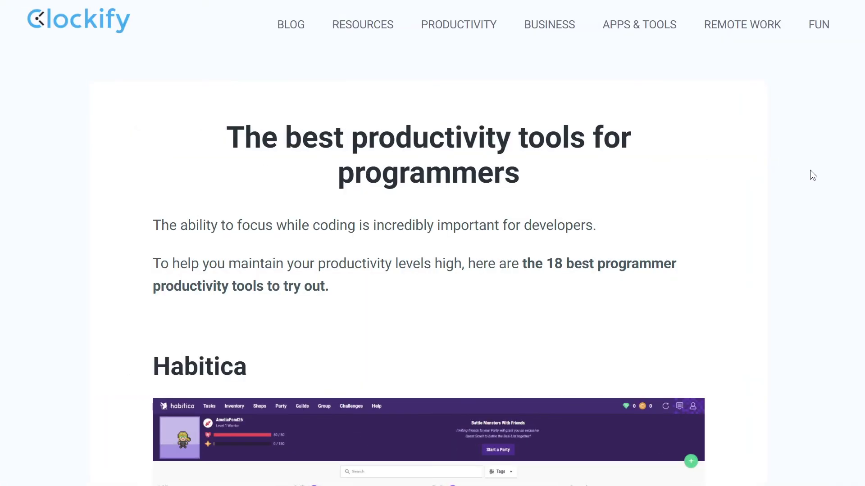
pyautogui.scroll(-5, 812, 176)
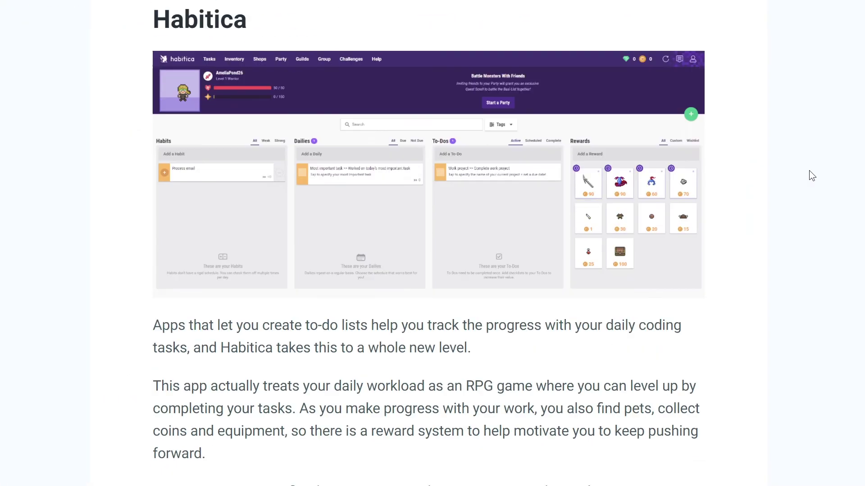
pyautogui.scroll(-1, 811, 176)
pyautogui.scroll(-4, 810, 176)
pyautogui.scroll(-2, 810, 177)
pyautogui.scroll(-2, 810, 176)
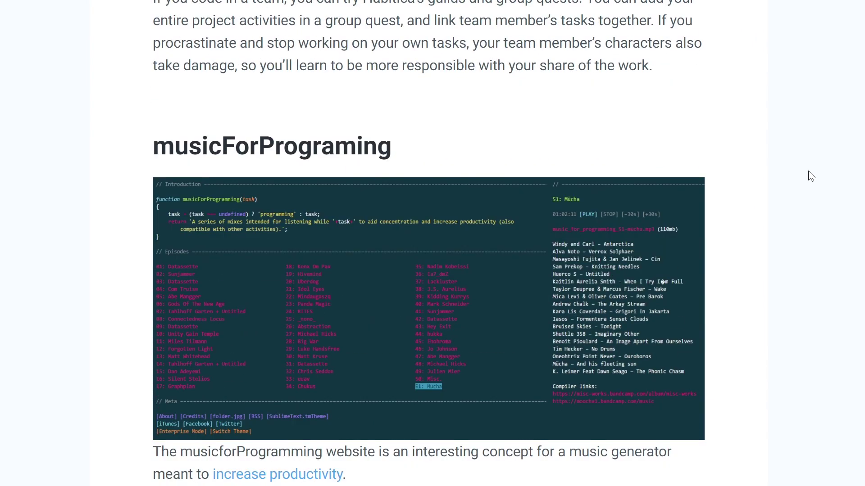
pyautogui.scroll(-3, 810, 176)
pyautogui.scroll(-3, 811, 177)
pyautogui.scroll(-4, 811, 177)
pyautogui.scroll(-2, 810, 176)
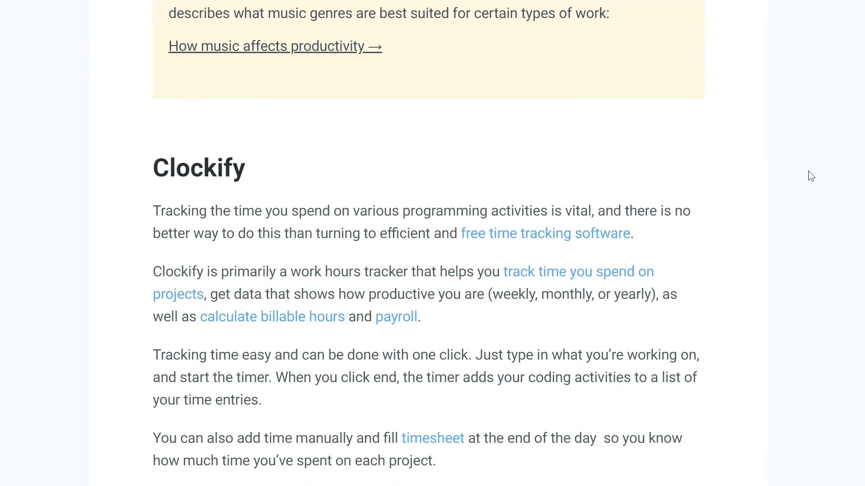
pyautogui.scroll(-5, 811, 177)
pyautogui.scroll(-5, 811, 176)
pyautogui.scroll(-2, 811, 177)
pyautogui.scroll(-4, 811, 176)
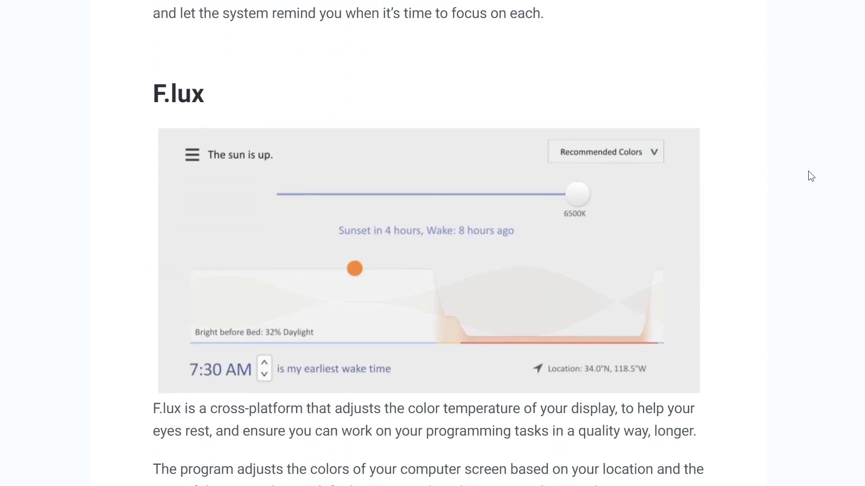
pyautogui.scroll(-2, 811, 176)
pyautogui.scroll(-5, 811, 176)
pyautogui.scroll(-2, 811, 176)
pyautogui.scroll(-3, 808, 171)
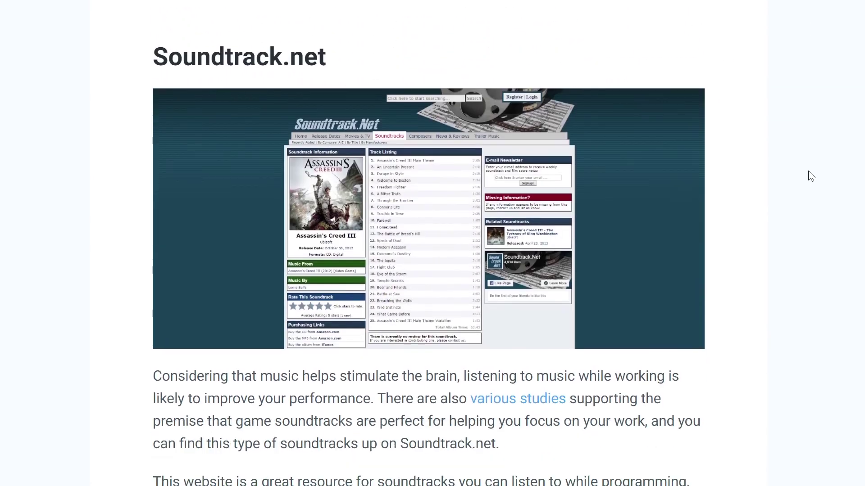
pyautogui.scroll(-2, 808, 172)
pyautogui.scroll(-3, 808, 170)
pyautogui.scroll(-1, 808, 170)
pyautogui.scroll(-3, 809, 170)
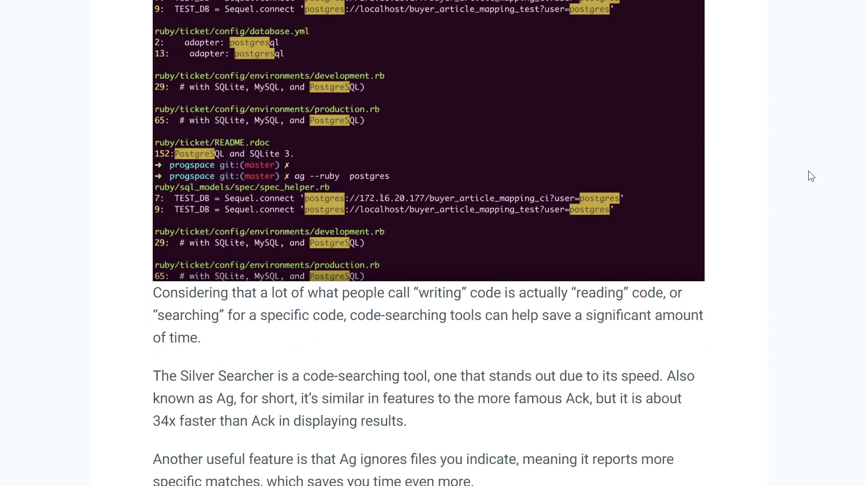
pyautogui.scroll(-1, 809, 172)
pyautogui.scroll(-4, 809, 171)
pyautogui.scroll(-2, 809, 171)
pyautogui.scroll(-2, 808, 177)
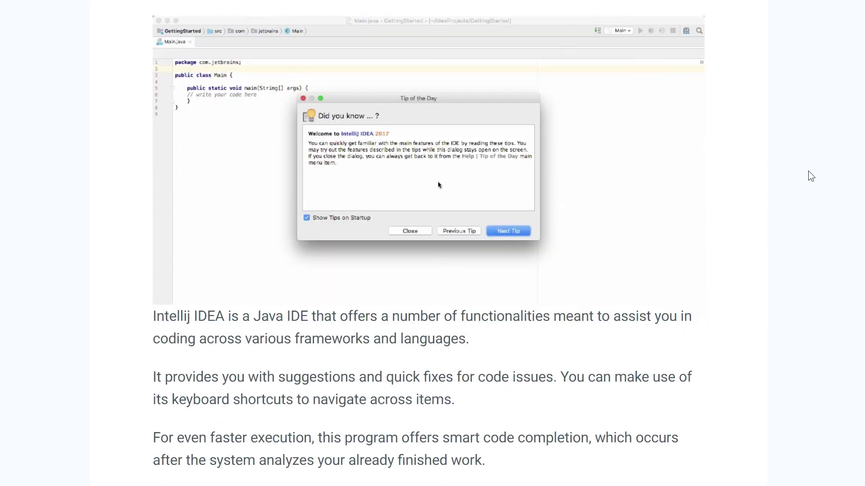